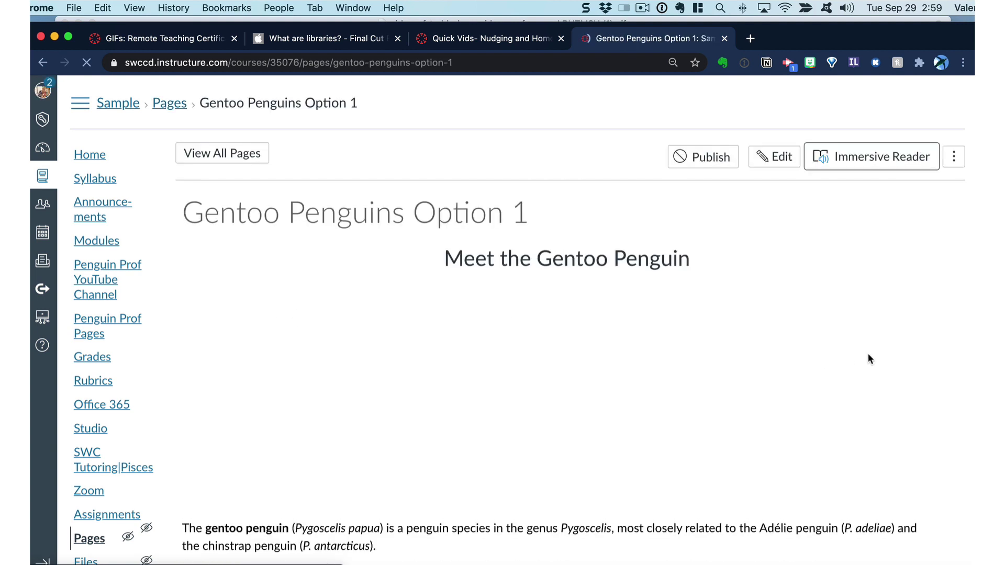
# Step: Scroll the Gentoo Penguins Option 1 page down and back up
pyautogui.scroll(-5, 855, 357)
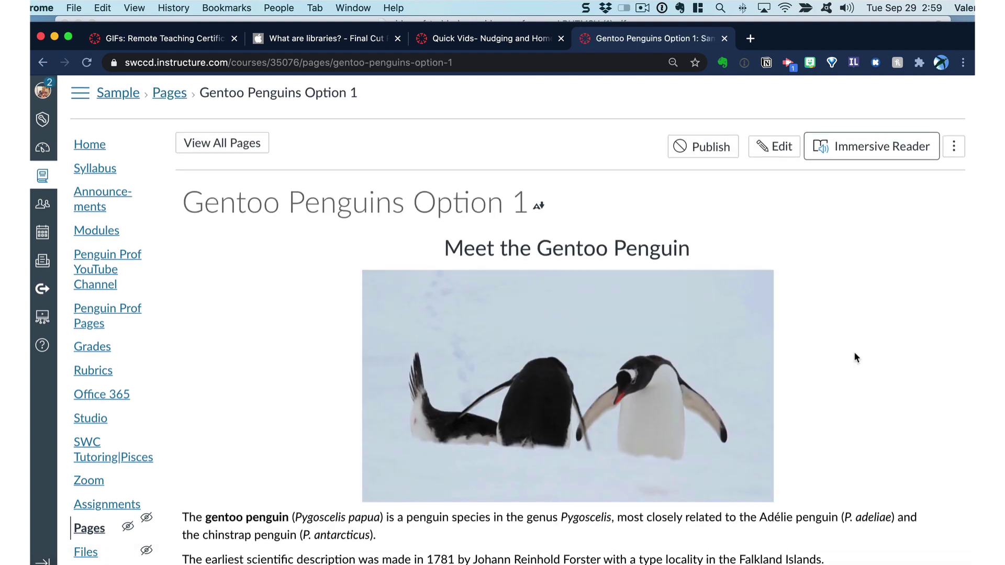
pyautogui.scroll(1, 855, 358)
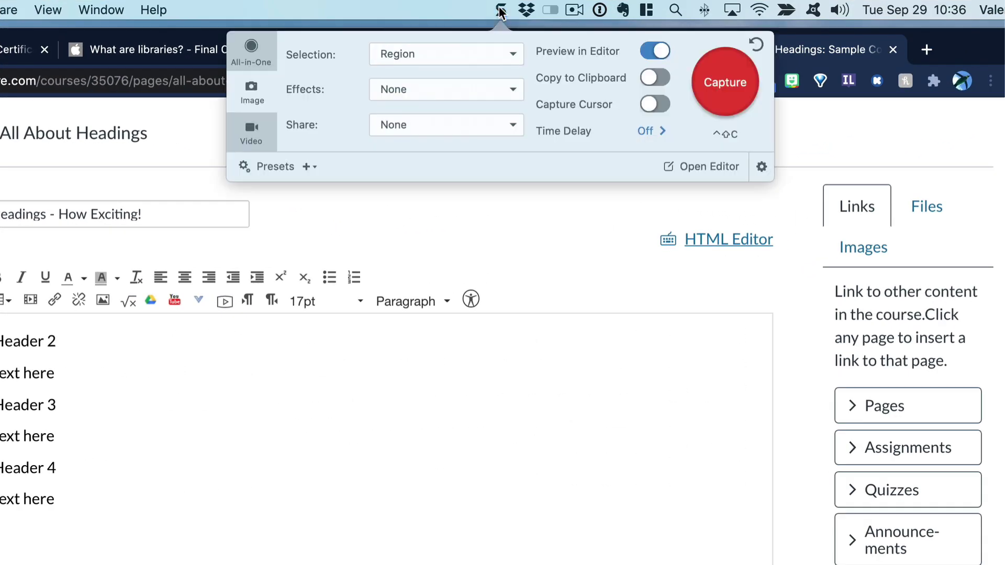
# Step: Record a 946 x 506 video region around the Canvas page editor
pyautogui.click(251, 129)
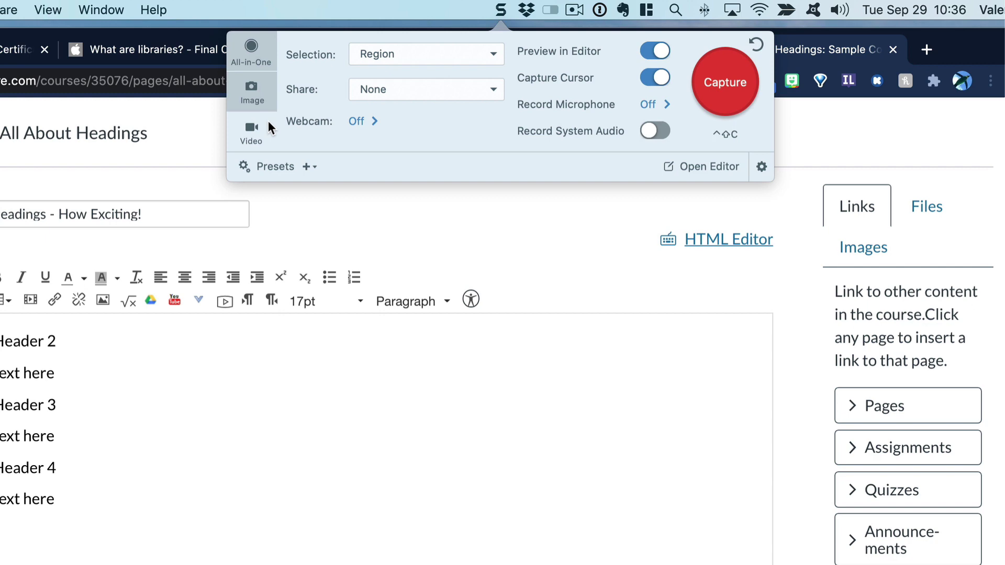
pyautogui.click(729, 97)
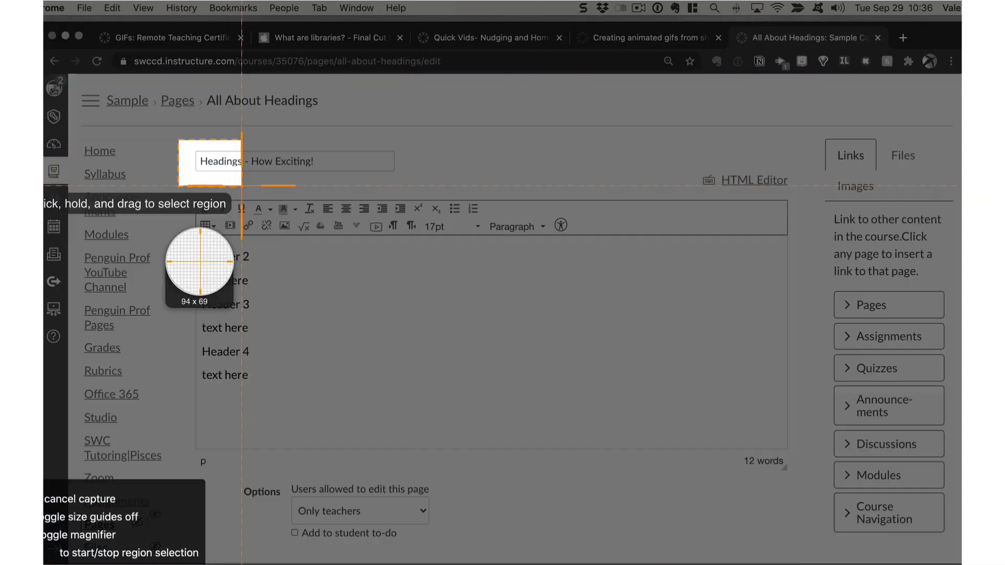
pyautogui.moveTo(178, 140); pyautogui.dragTo(809, 477)
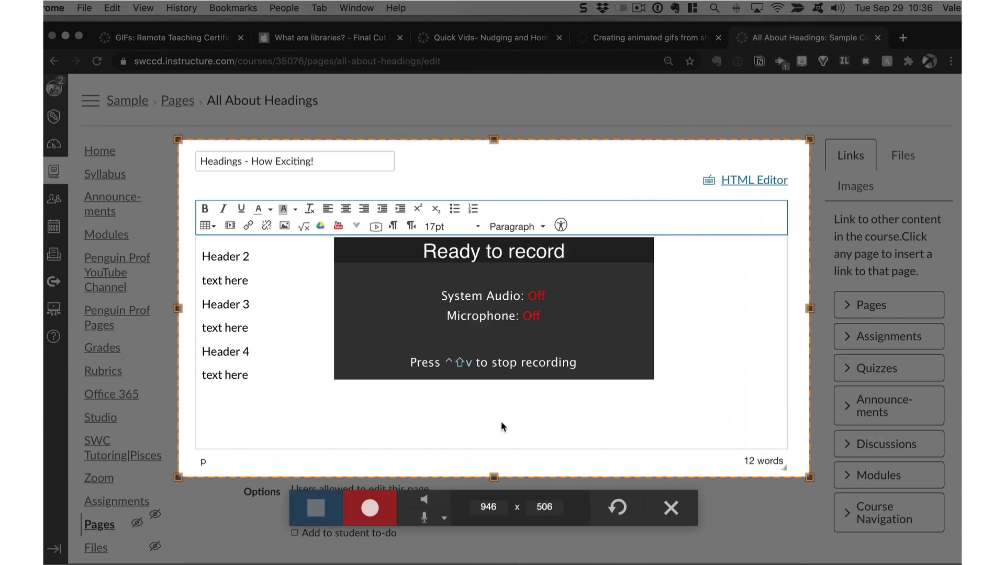
pyautogui.click(372, 511)
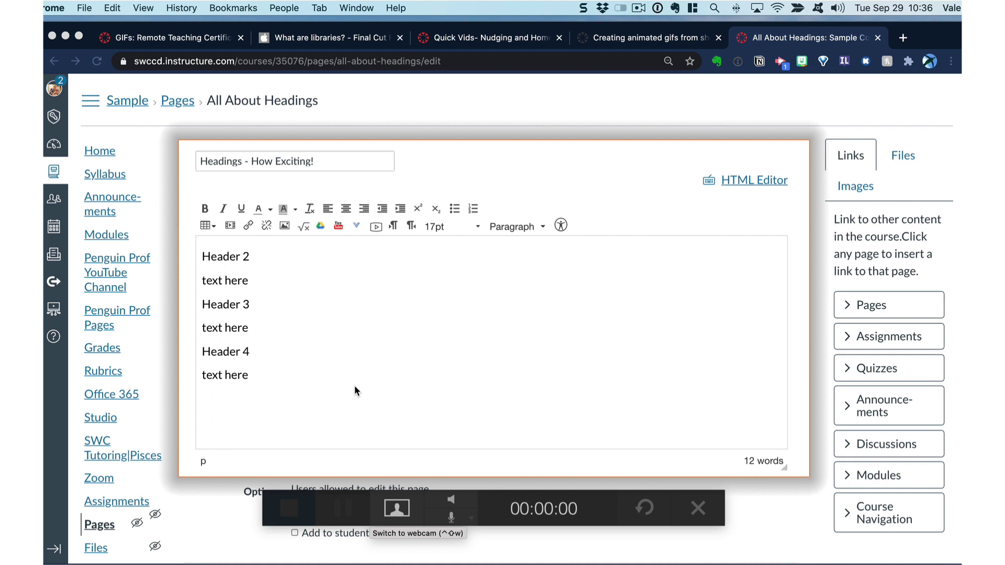
# Step: Format the Header 2 and Header 3 lines as heading levels 2 and 3
pyautogui.click(235, 259)
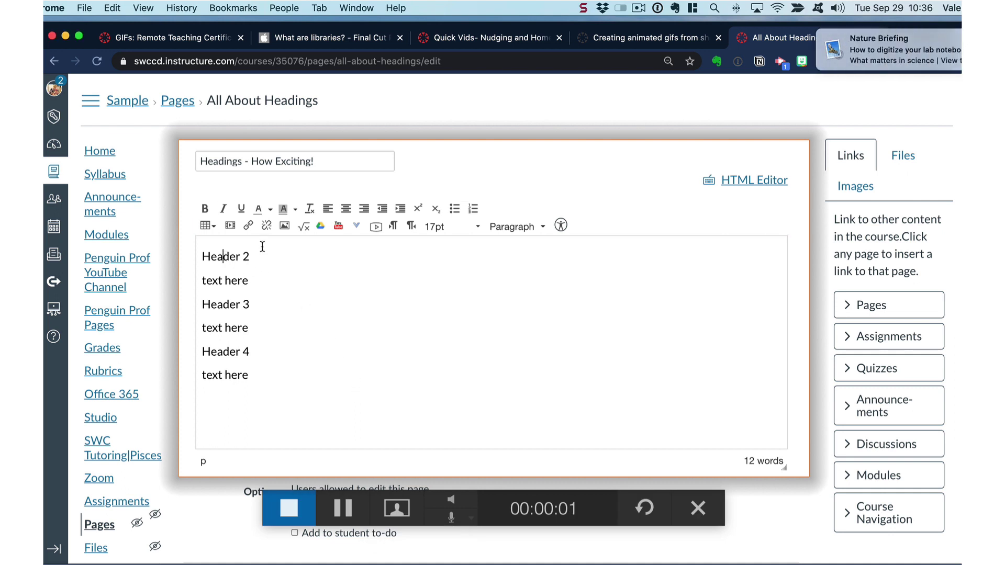
pyautogui.click(520, 227)
pyautogui.click(532, 273)
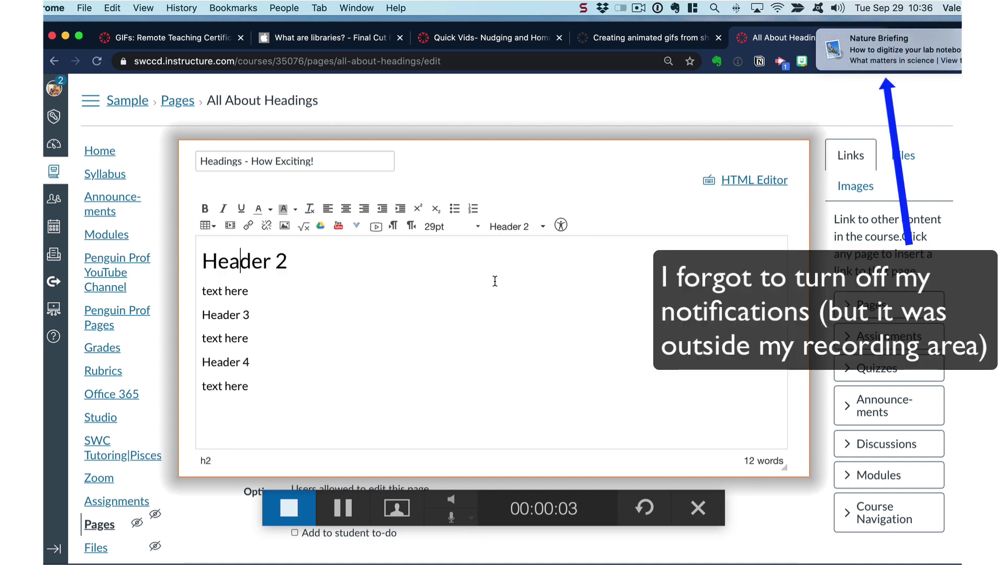
pyautogui.click(205, 314)
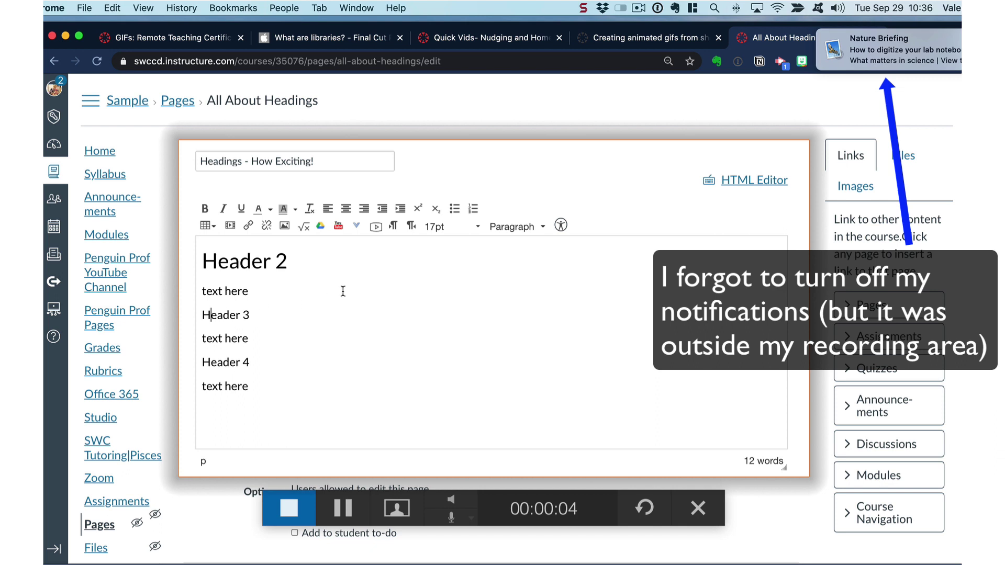
pyautogui.click(523, 228)
pyautogui.click(529, 301)
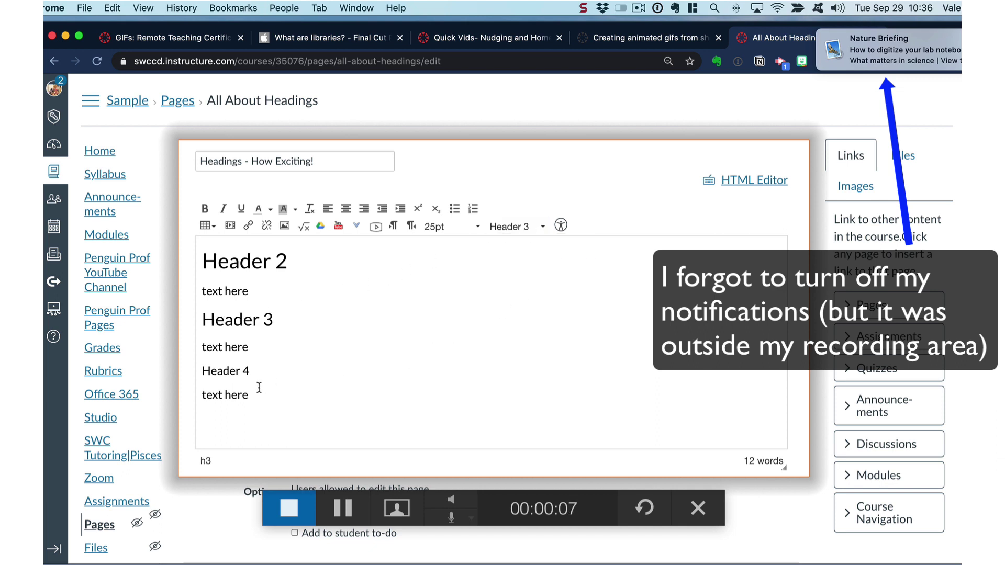
# Step: Make the Header 4 line a level-4 heading and stop the recording
pyautogui.click(208, 371)
pyautogui.click(518, 228)
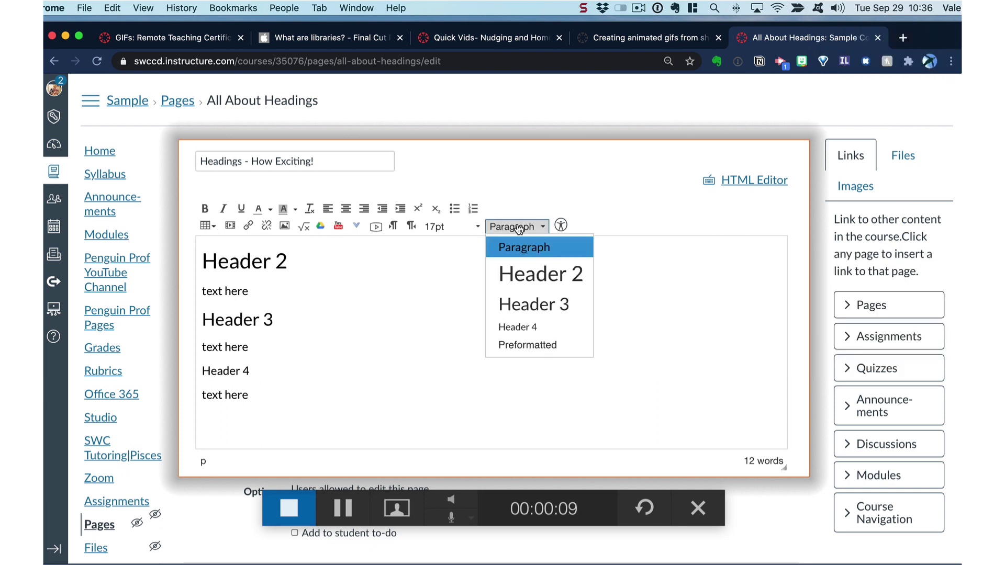
pyautogui.click(521, 326)
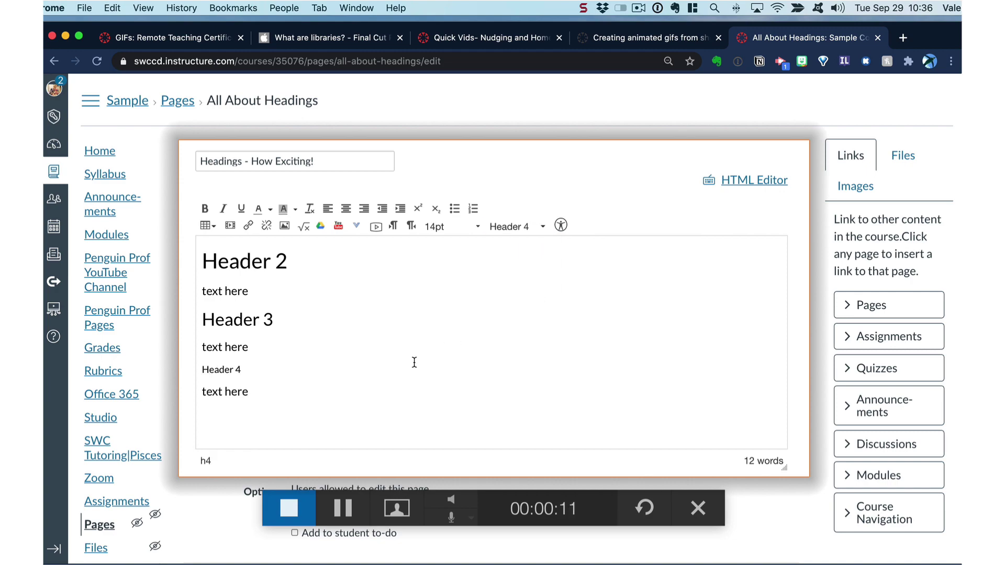
pyautogui.click(306, 504)
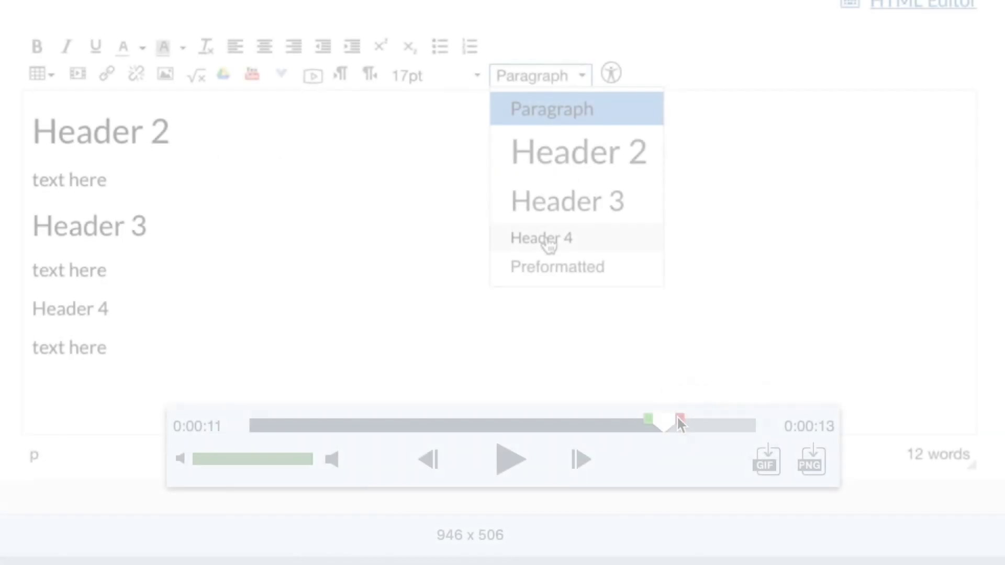
# Step: Trim the clip to about 12 seconds and export it as a Screen Video GIF with fade to black
pyautogui.moveTo(691, 417); pyautogui.dragTo(720, 417)
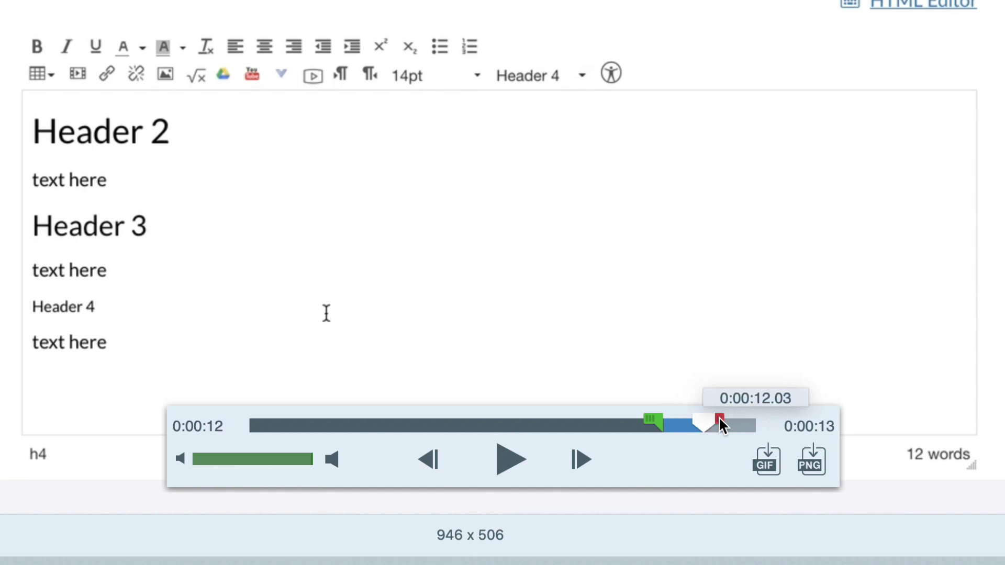
pyautogui.moveTo(655, 416); pyautogui.dragTo(230, 412)
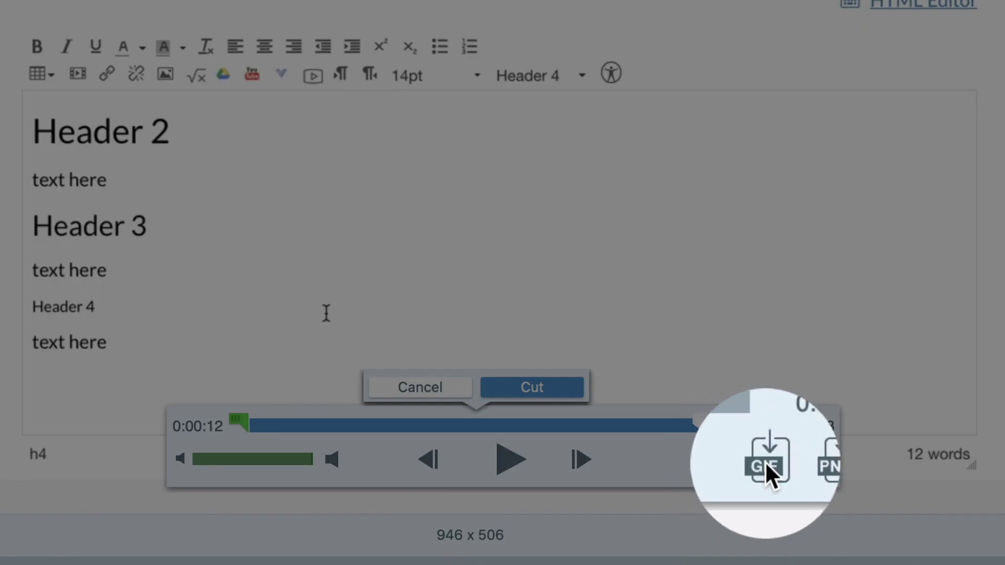
pyautogui.click(764, 461)
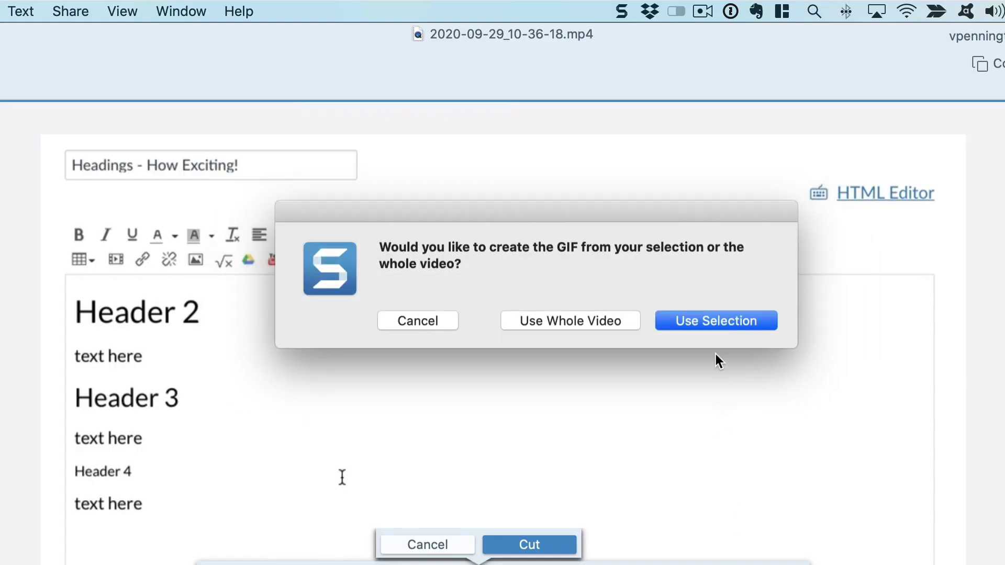
pyautogui.click(714, 321)
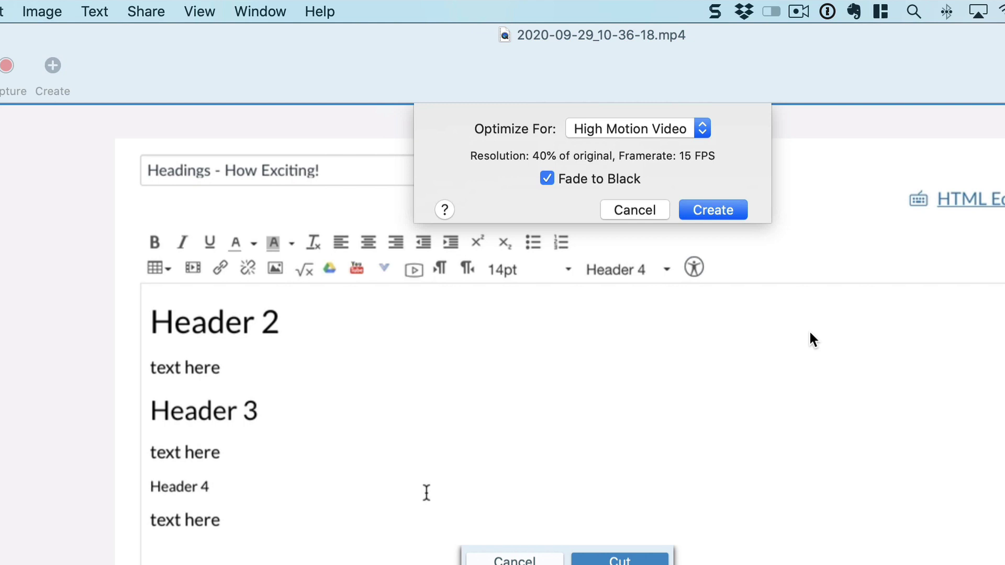
pyautogui.click(652, 124)
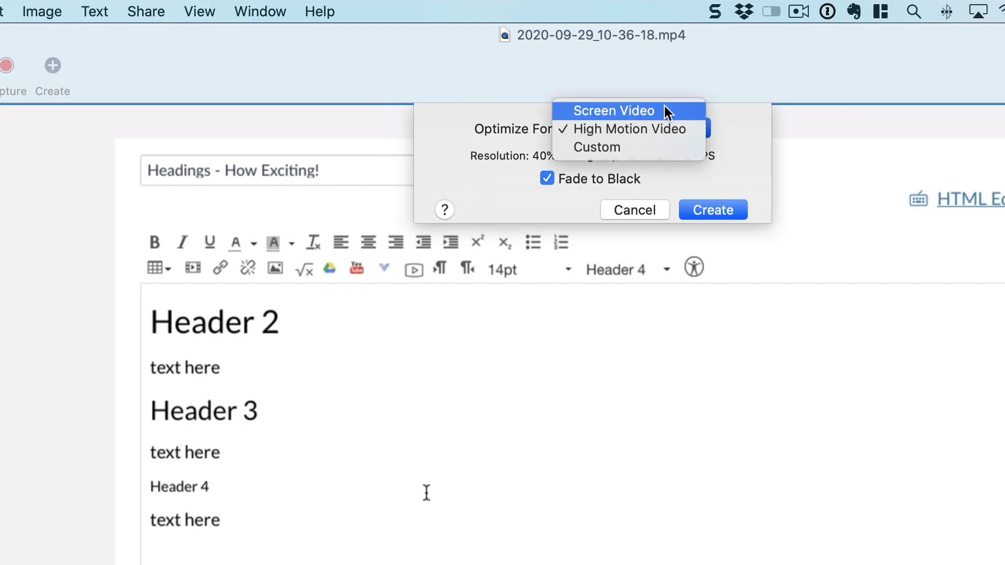
pyautogui.click(664, 106)
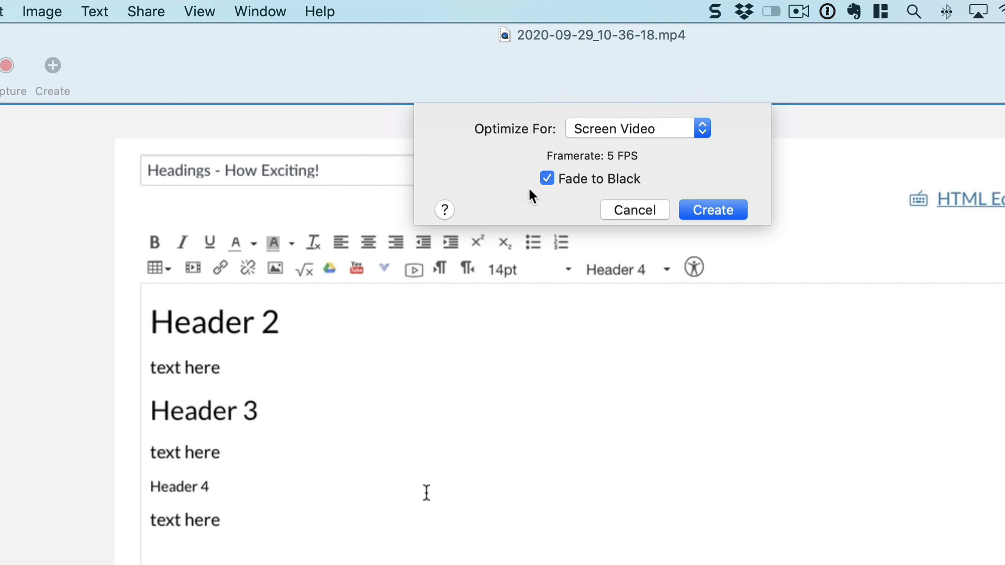
pyautogui.click(724, 211)
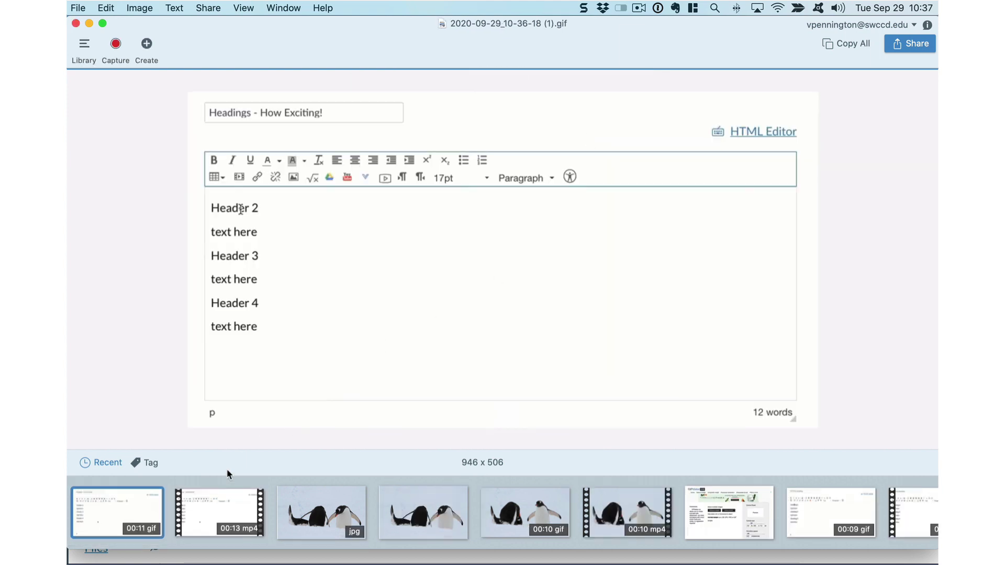
# Step: Save the new GIF to the Desktop as 'All About Headings'
pyautogui.moveTo(473, 374)
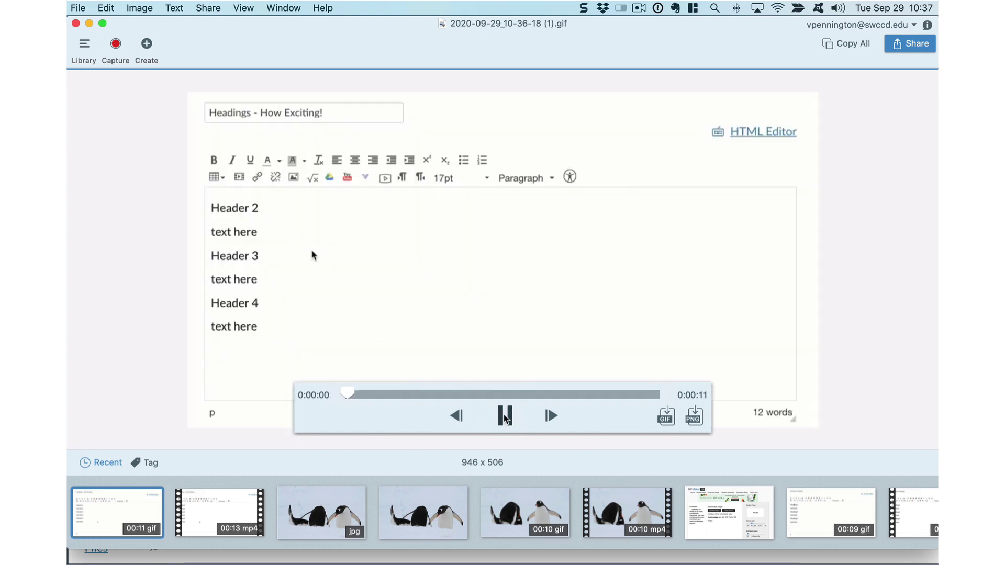
pyautogui.click(78, 7)
pyautogui.click(112, 135)
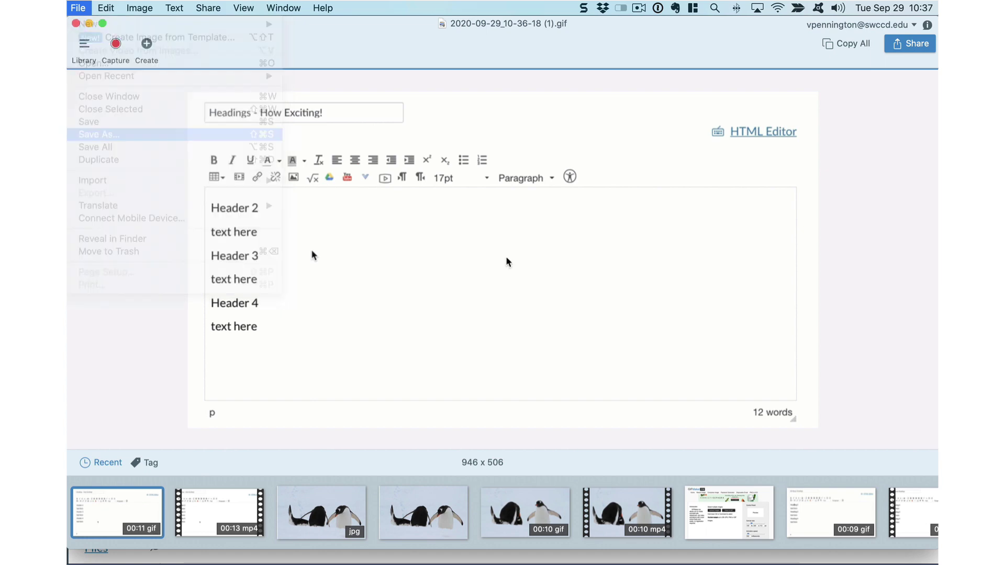
pyautogui.write('All Abo')
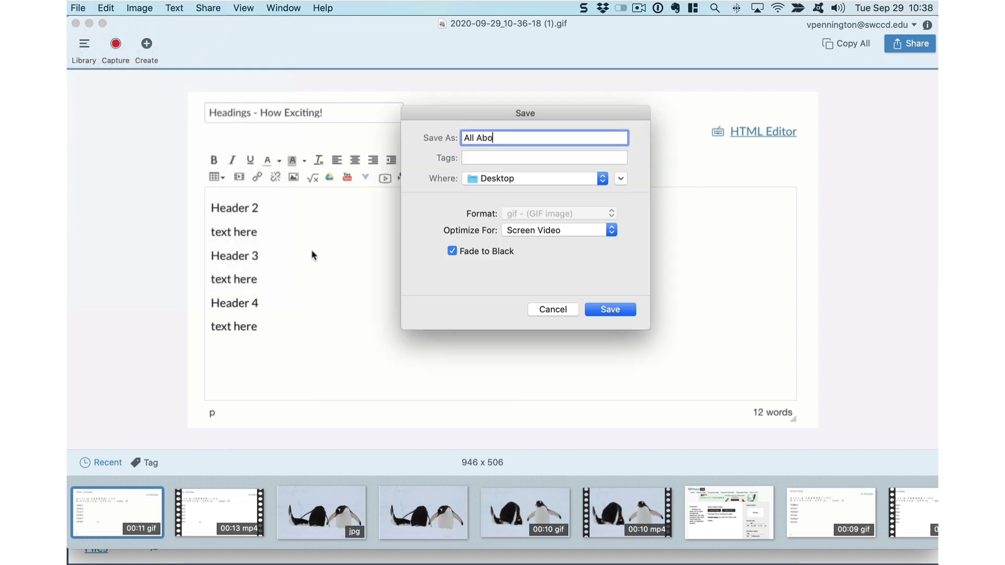
pyautogui.write('ut Hea')
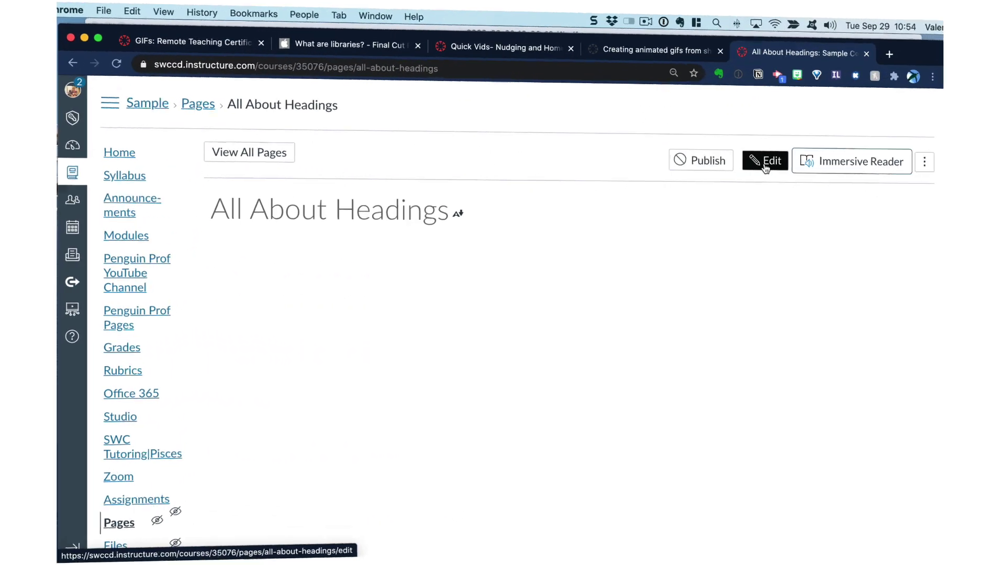
# Step: Upload All About Headings.gif to the course files as an embedded page image
pyautogui.click(756, 154)
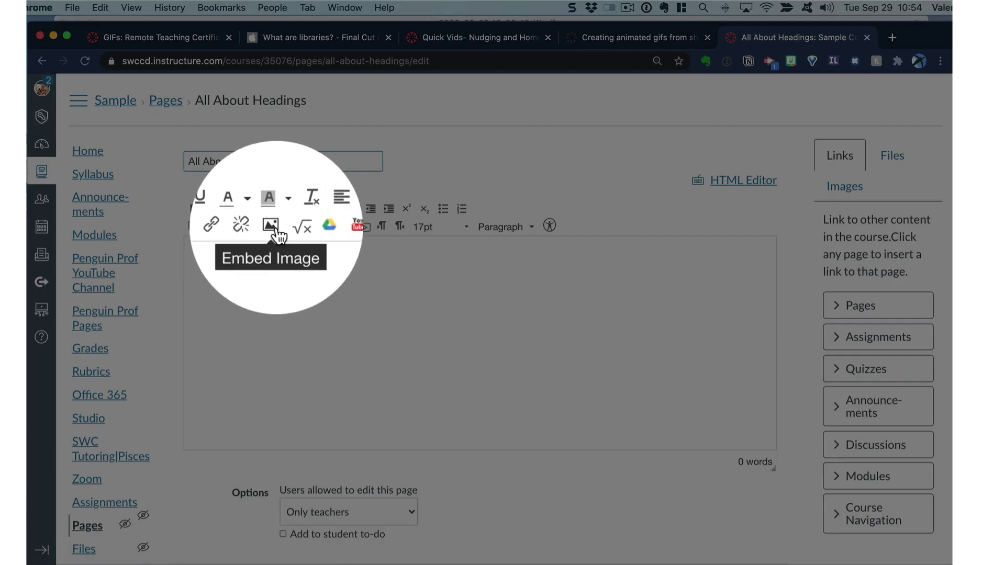
pyautogui.click(272, 225)
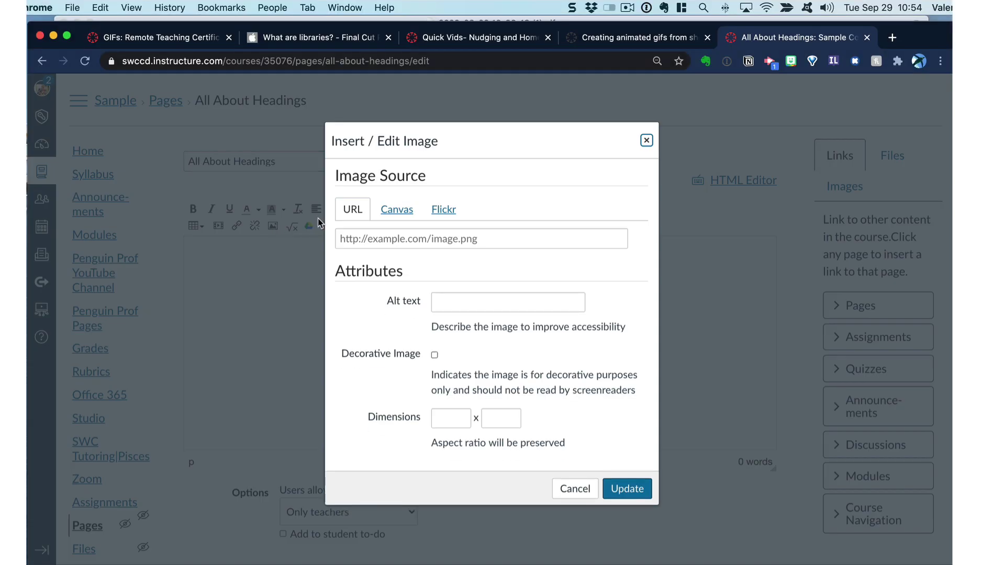
pyautogui.click(400, 215)
pyautogui.click(596, 330)
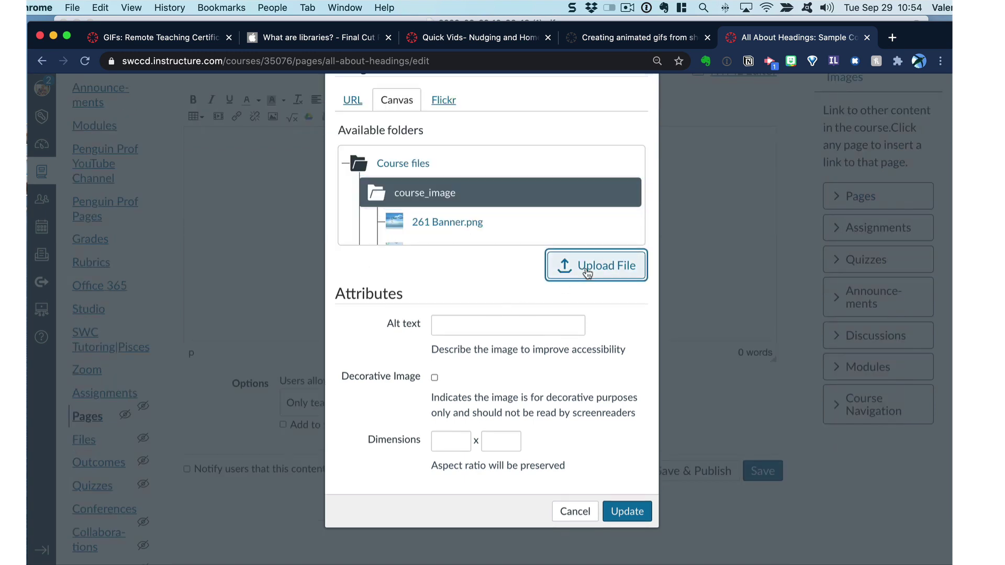
pyautogui.click(368, 135)
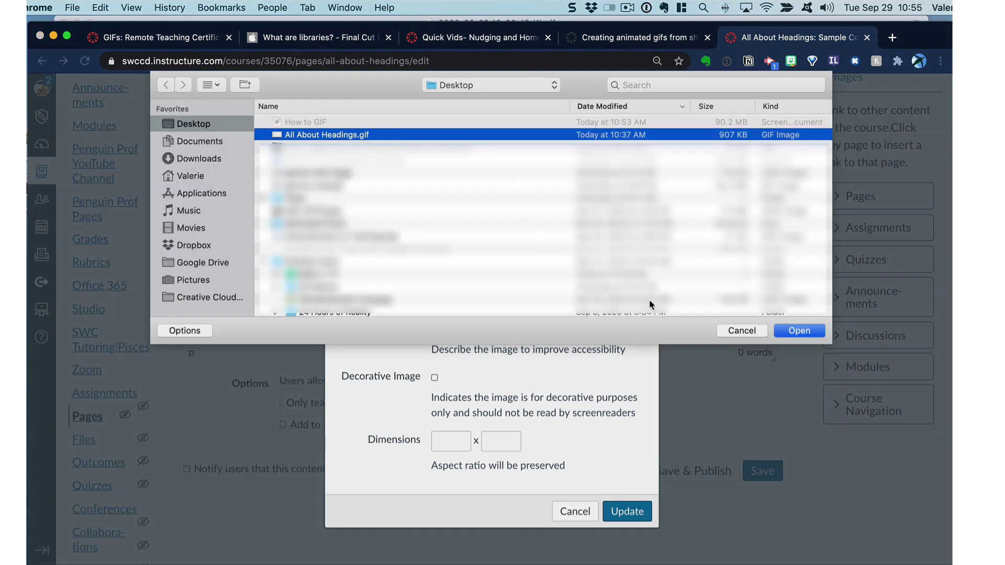
pyautogui.click(794, 331)
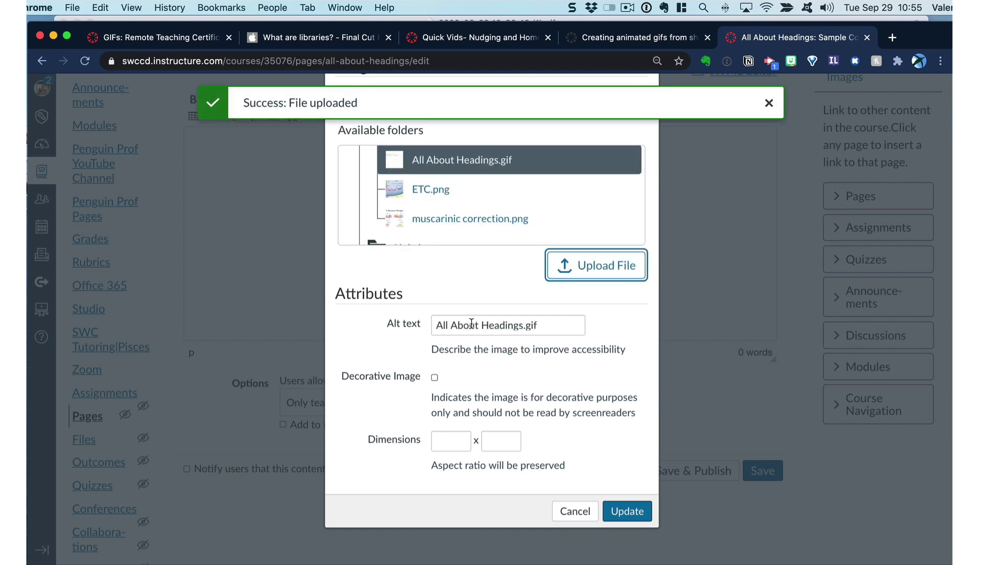
# Step: Set the image alt text to 'Steps to change heading styles in the RTE' and insert it
pyautogui.tripleClick(470, 324)
pyautogui.write('Steps to change heading styles in the RT')
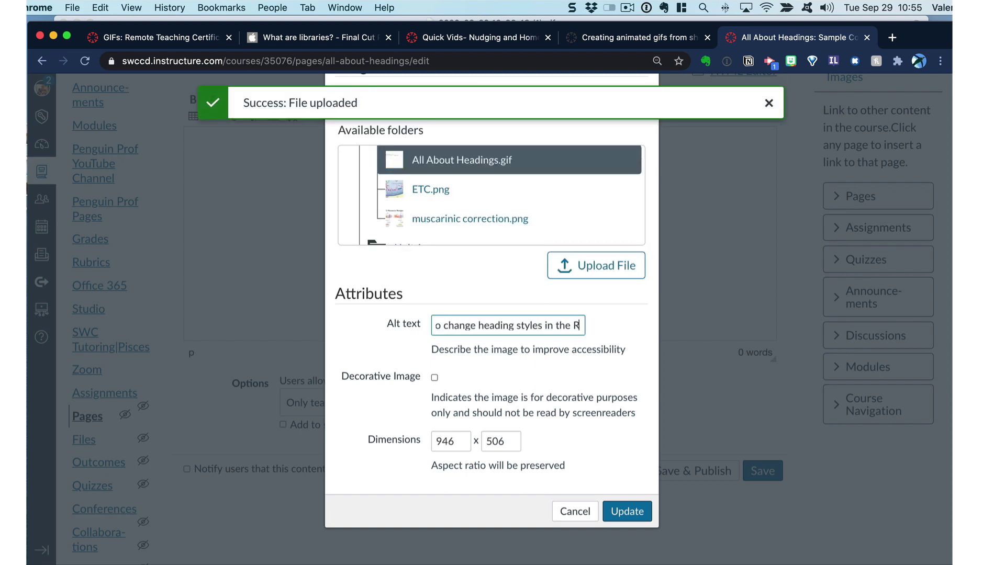
pyautogui.write('E')
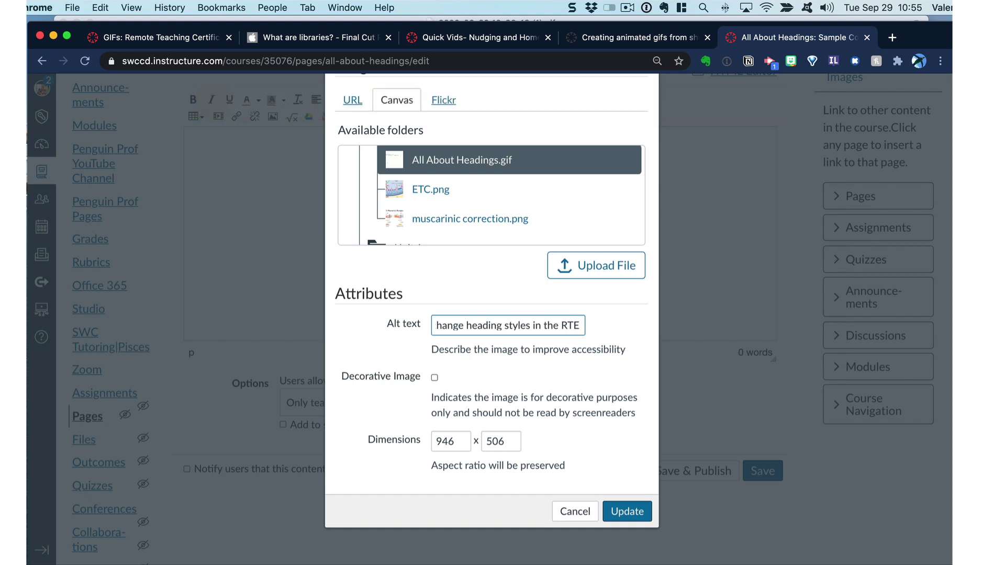
pyautogui.click(623, 511)
# Step: Save the All About Headings page with the embedded heading-styles GIF
pyautogui.scroll(-2, 743, 468)
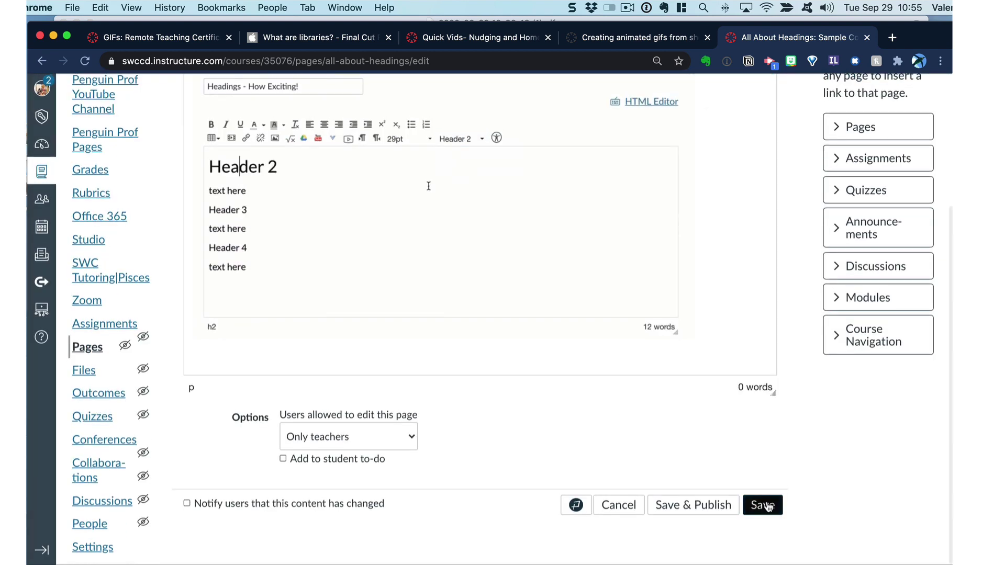
pyautogui.click(762, 505)
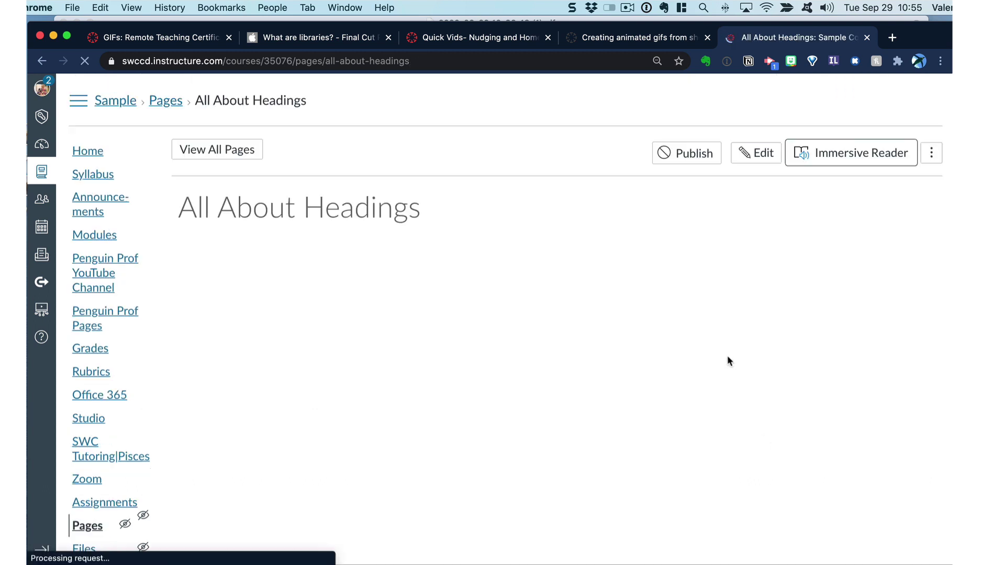